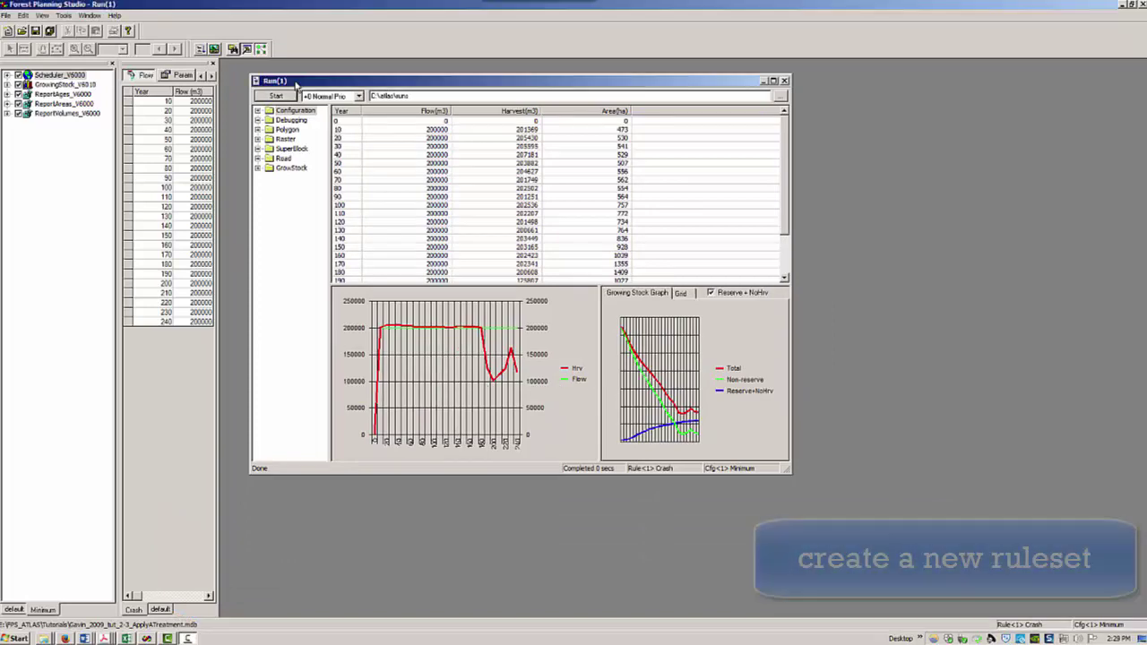
- Move the run window aside, widen the flow table panel, and start a new ruleset
left_click_drag(283, 85, 420, 89)
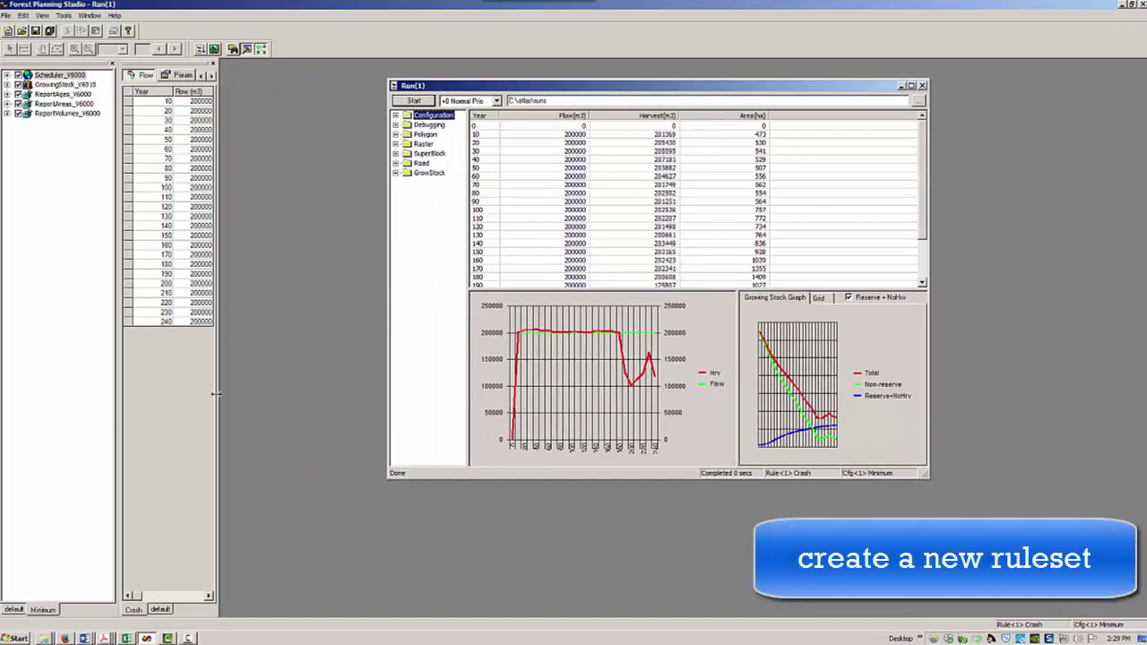
left_click_drag(216, 394, 435, 402)
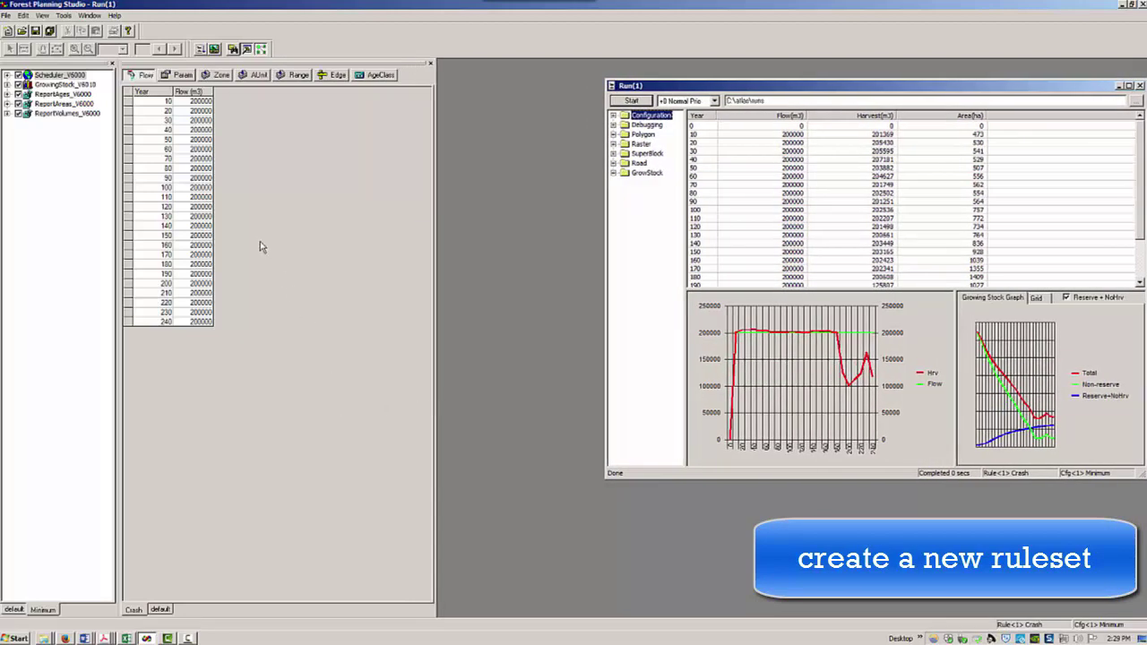
right_click(260, 241)
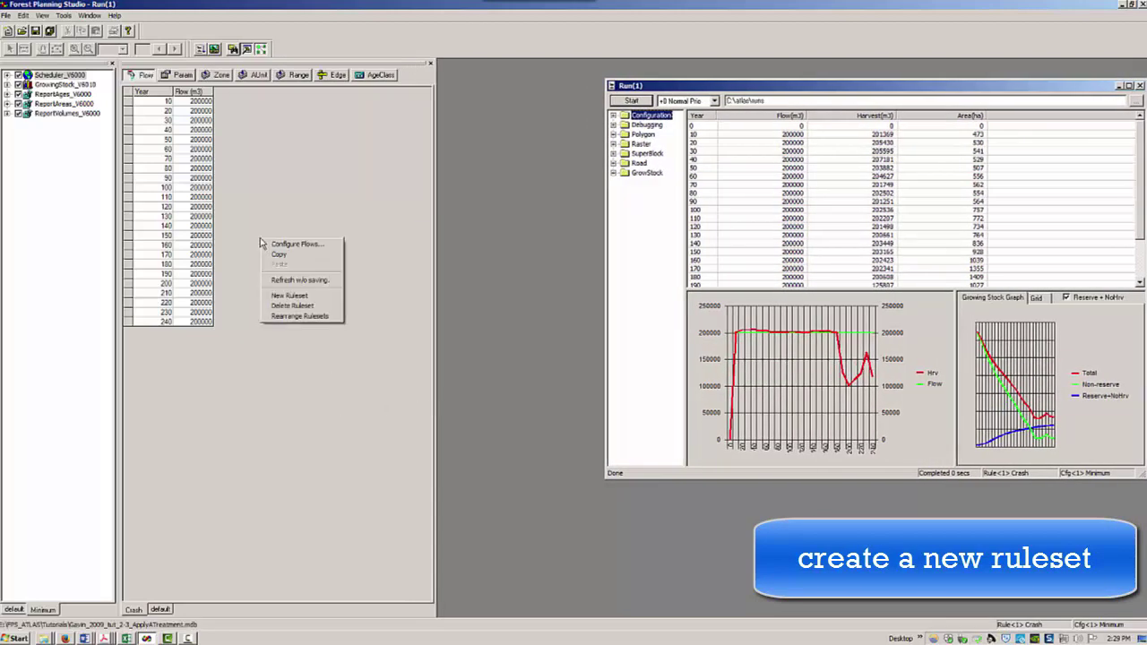
left_click(310, 297)
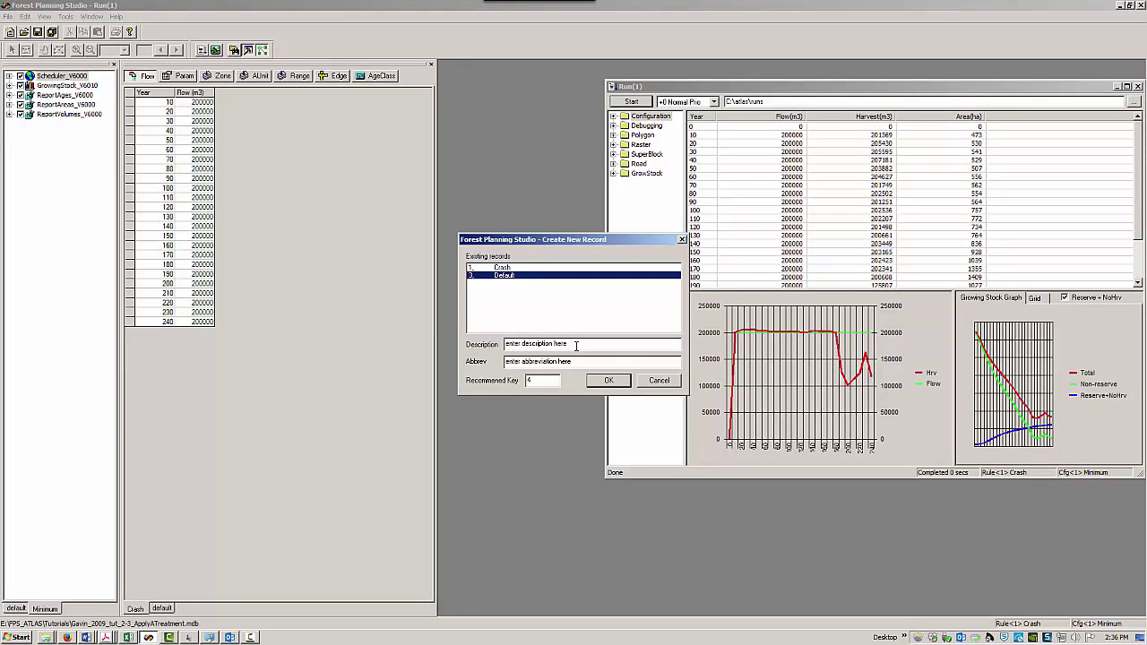
- Enter 'Conv + LRSY' as the new ruleset's description and abbreviation
left_click(576, 345)
type("Conv")
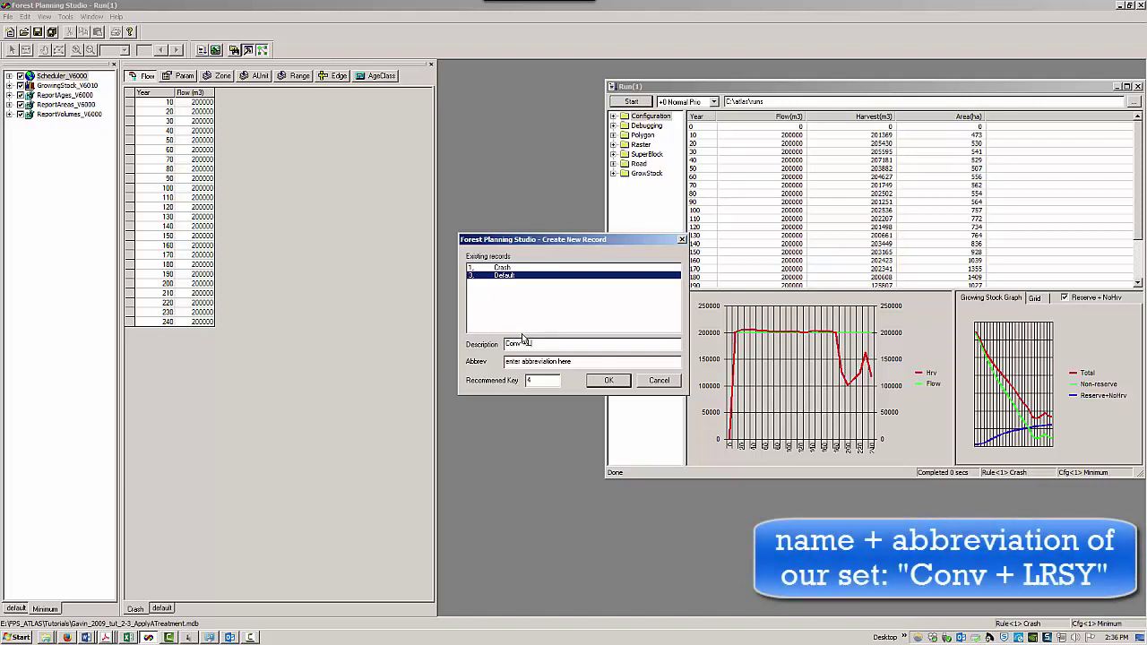
type(" + LRSTY")
key("BackSpace")
key("BackSpace")
key("BackSpace")
type("Y")
key("BackSpace")
type("SY")
left_click(542, 361)
type("Conv + LRSY")
- Confirm and activate the Conv + LRSY ruleset, then bring up the captured target-flow table
left_click(609, 380)
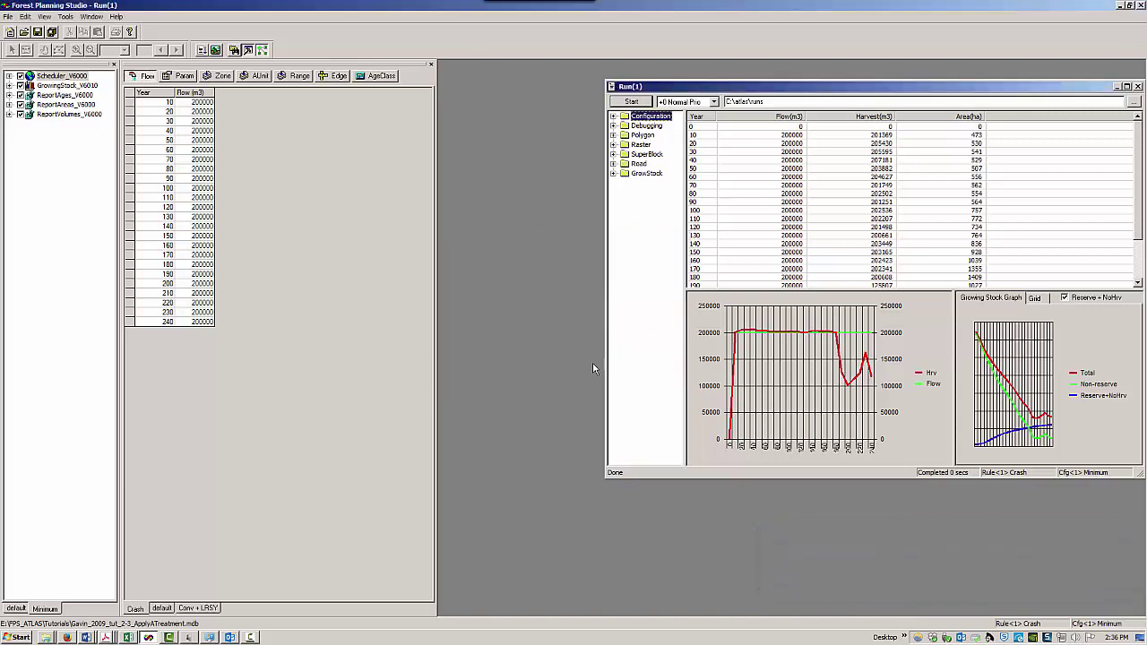
left_click(196, 610)
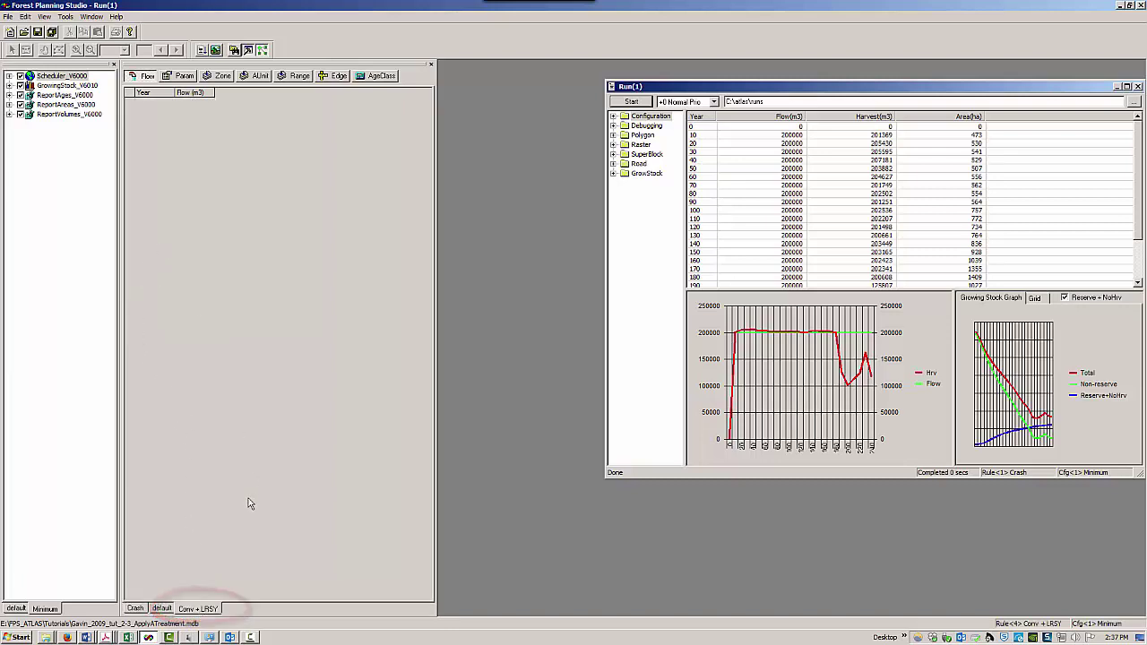
left_click(162, 610)
left_click(190, 609)
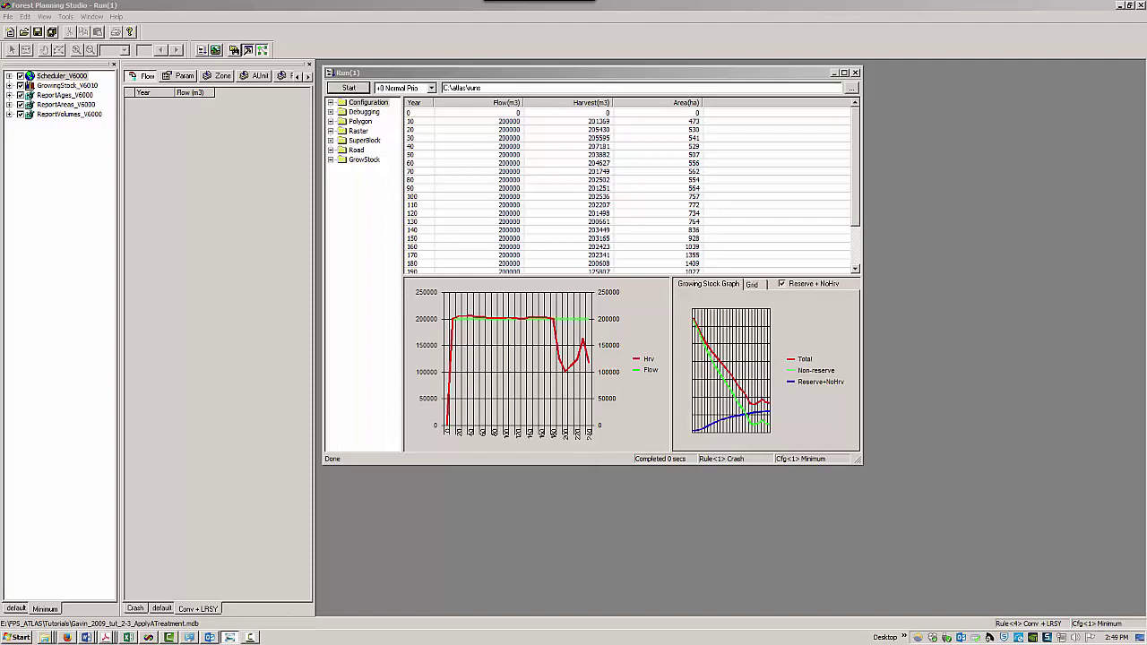
left_click(231, 637)
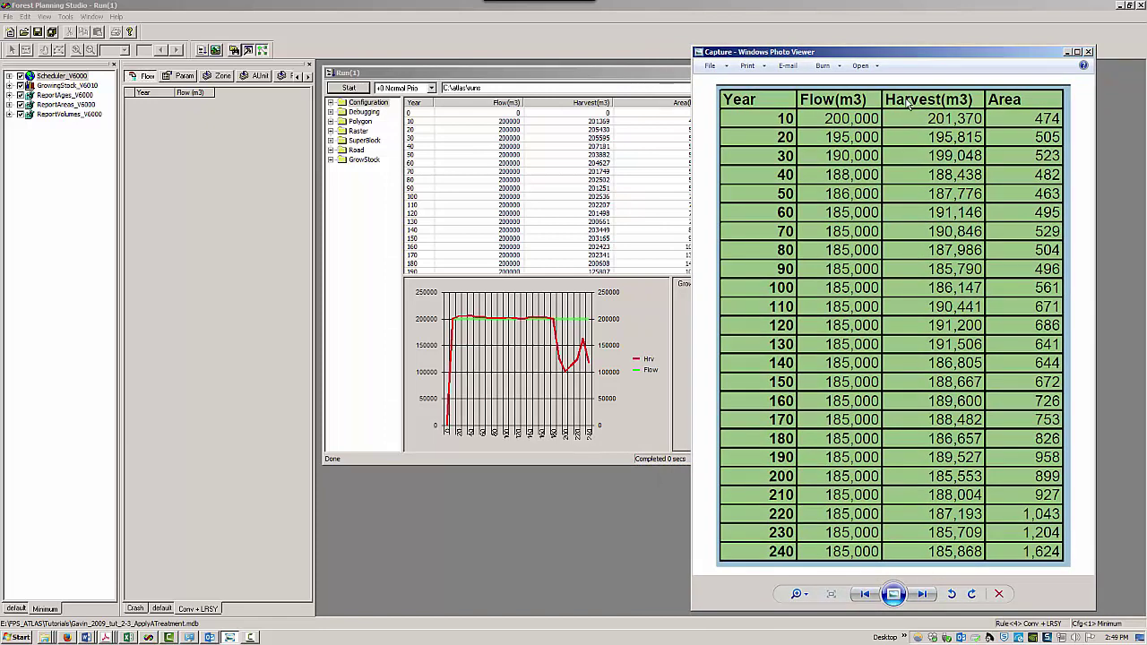
- Add about 25 blank rows to the Conv + LRSY flow table, ready to edit the first Year
left_click(151, 95)
left_click(191, 94)
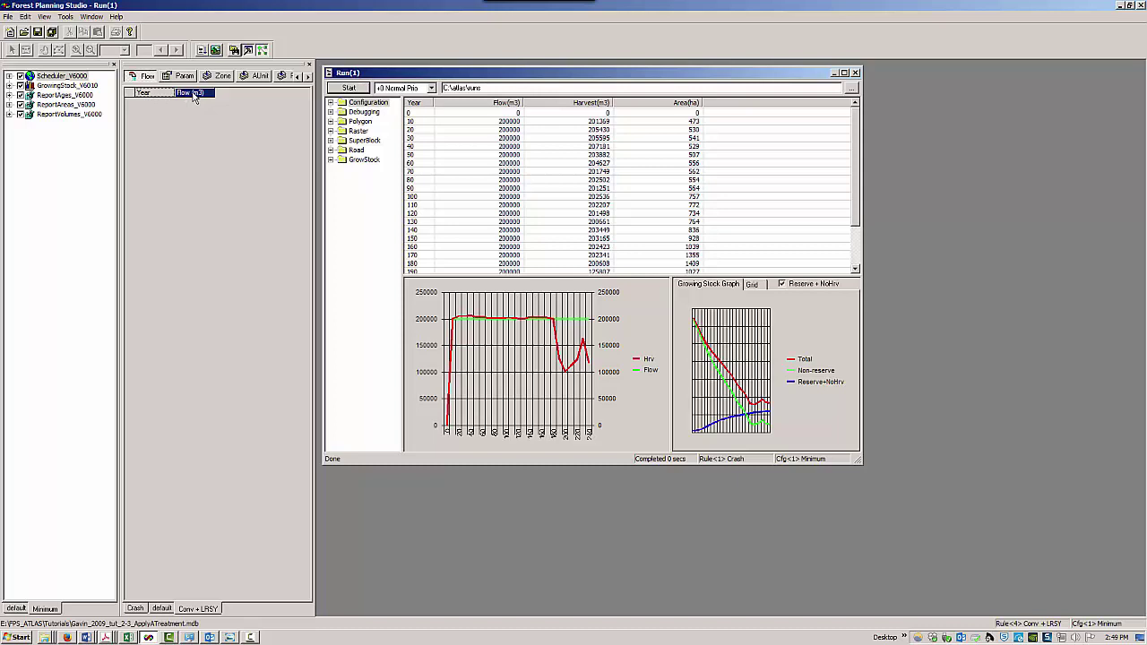
key("ctrl+Down")
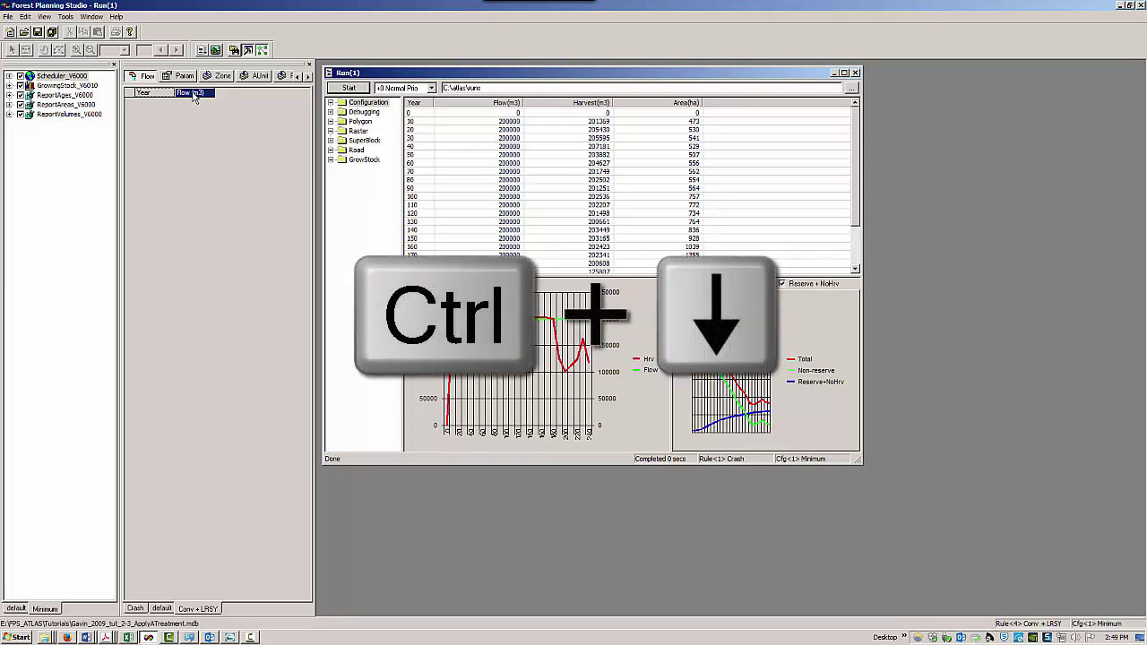
key("ctrl+Down")
key("ctrl+Down")
key("ctrl+Down")
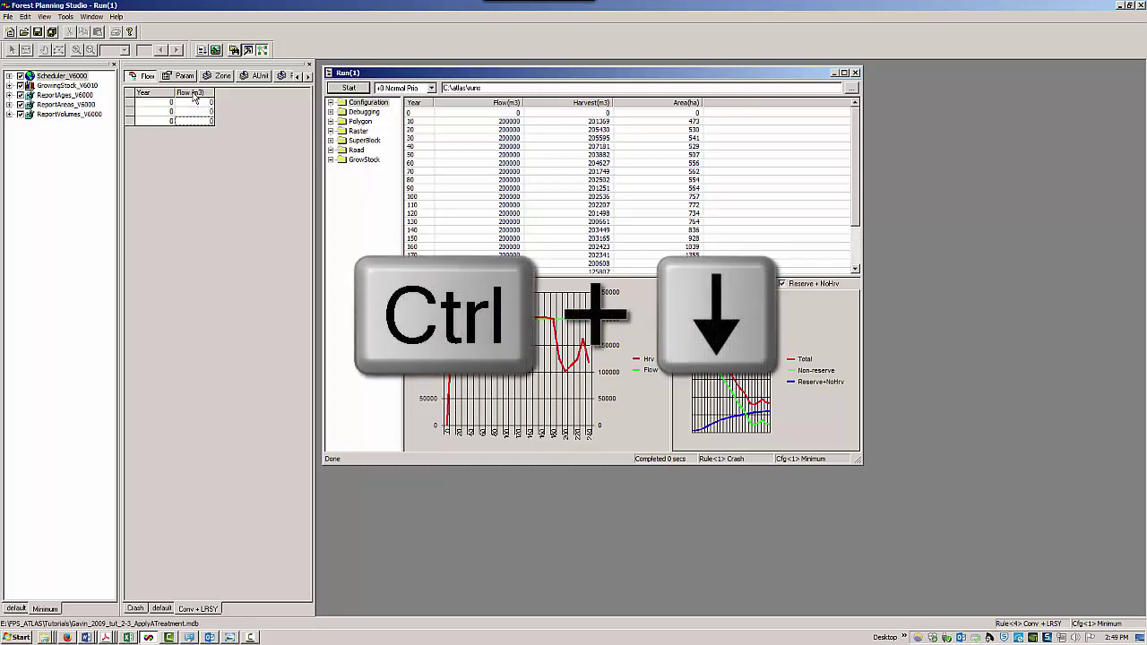
key("ctrl+Down")
key("ctrl+Down")
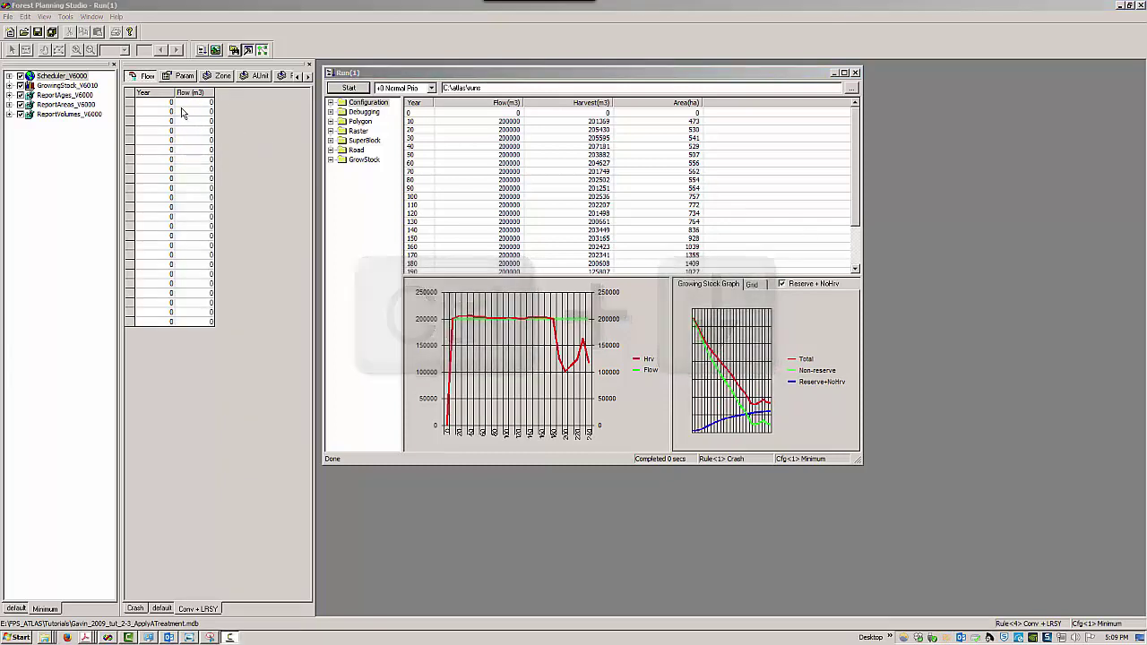
left_click(159, 105)
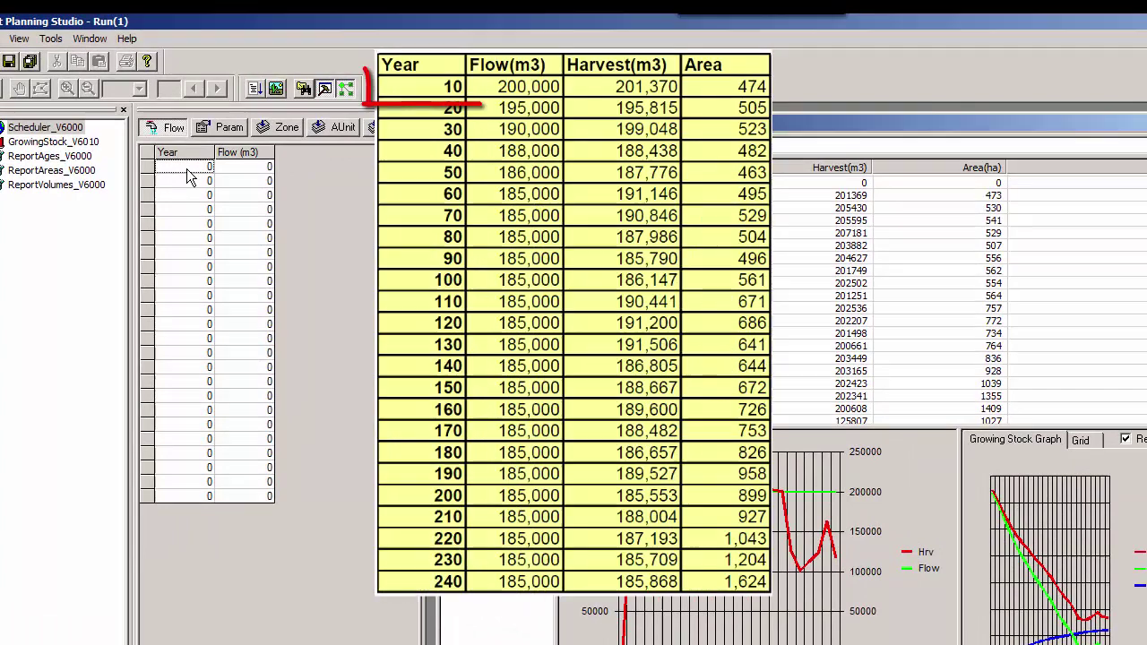
- Enter Year 10 with flow 200000 and Year 20 with flow 195000
type("10")
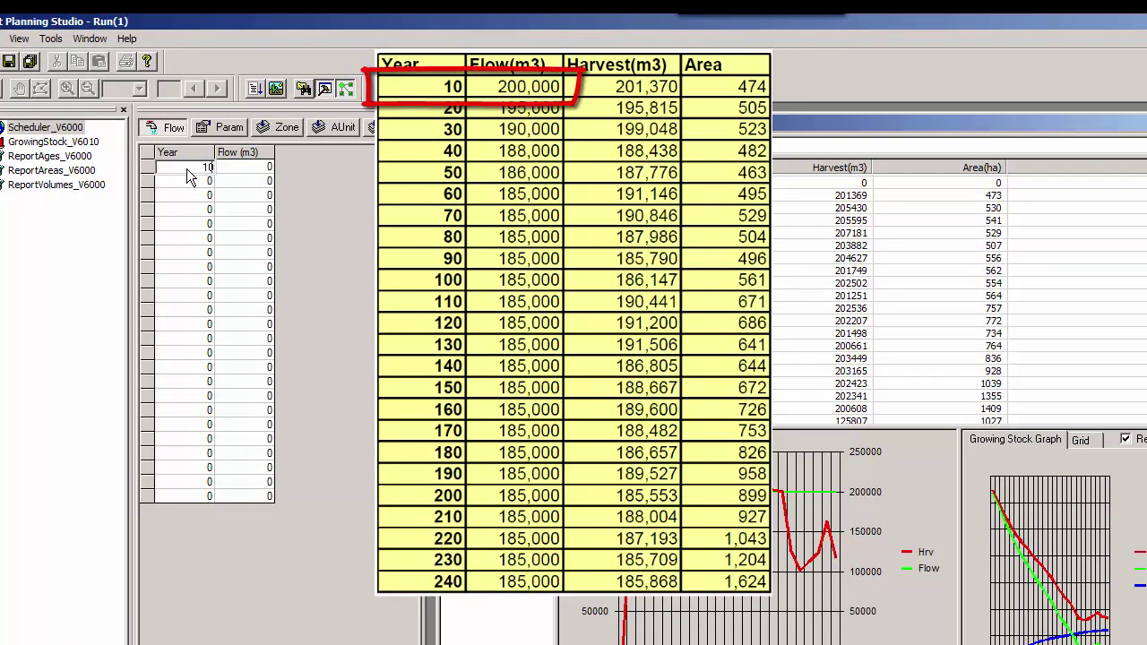
left_click(258, 170)
type("2")
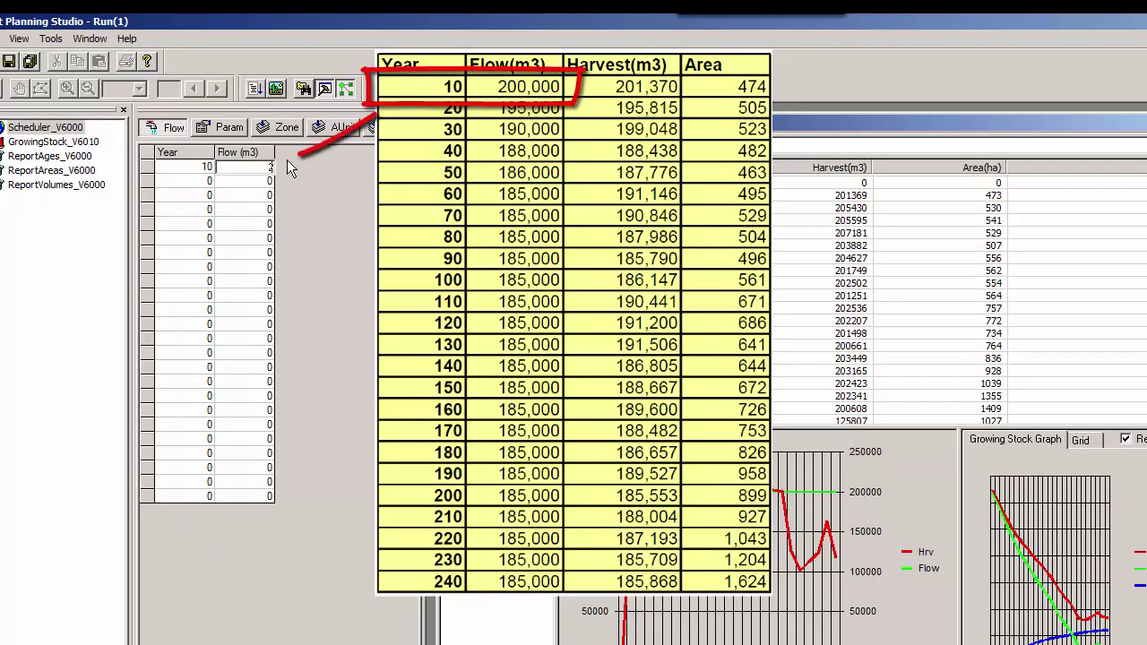
type("00000")
key("Return")
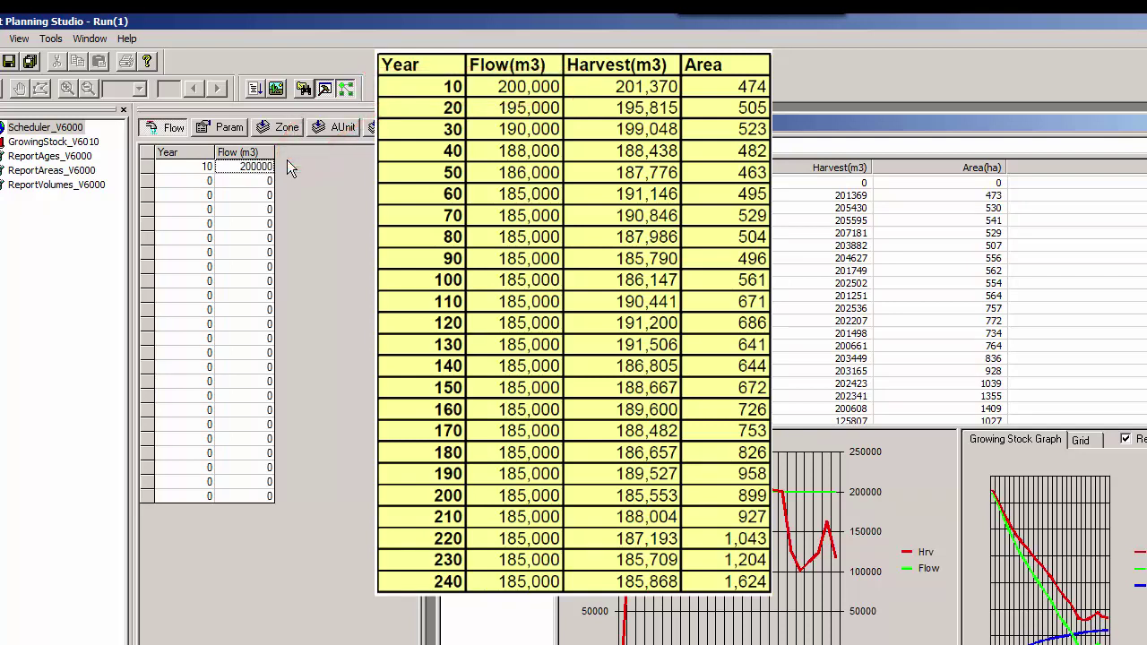
left_click(175, 181)
type("20")
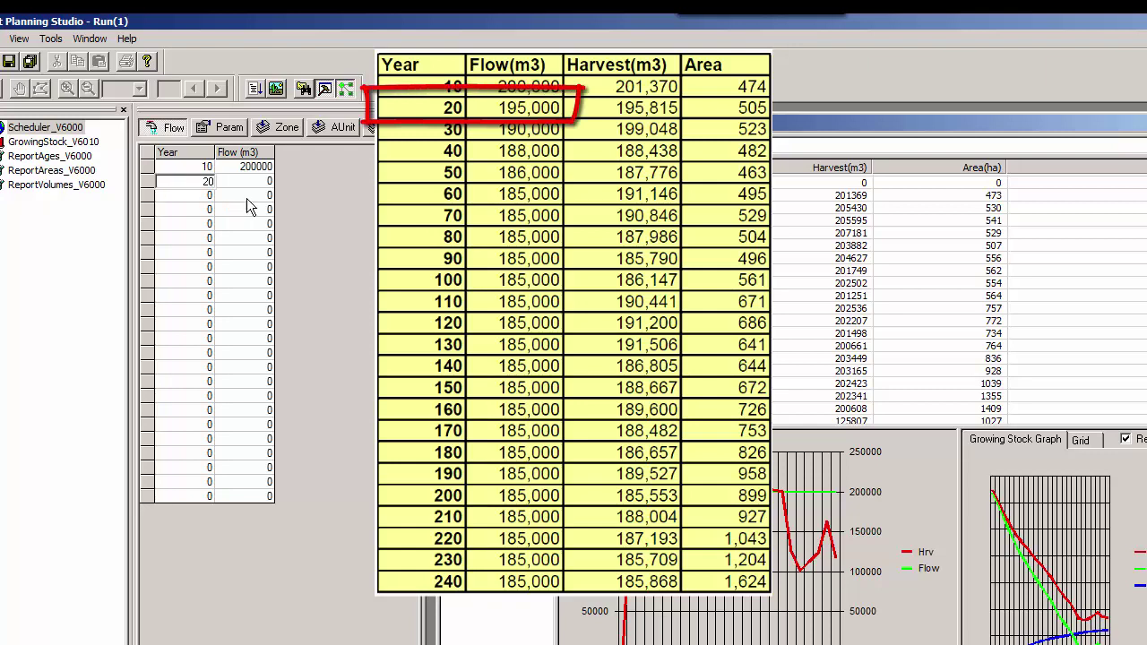
key("Tab")
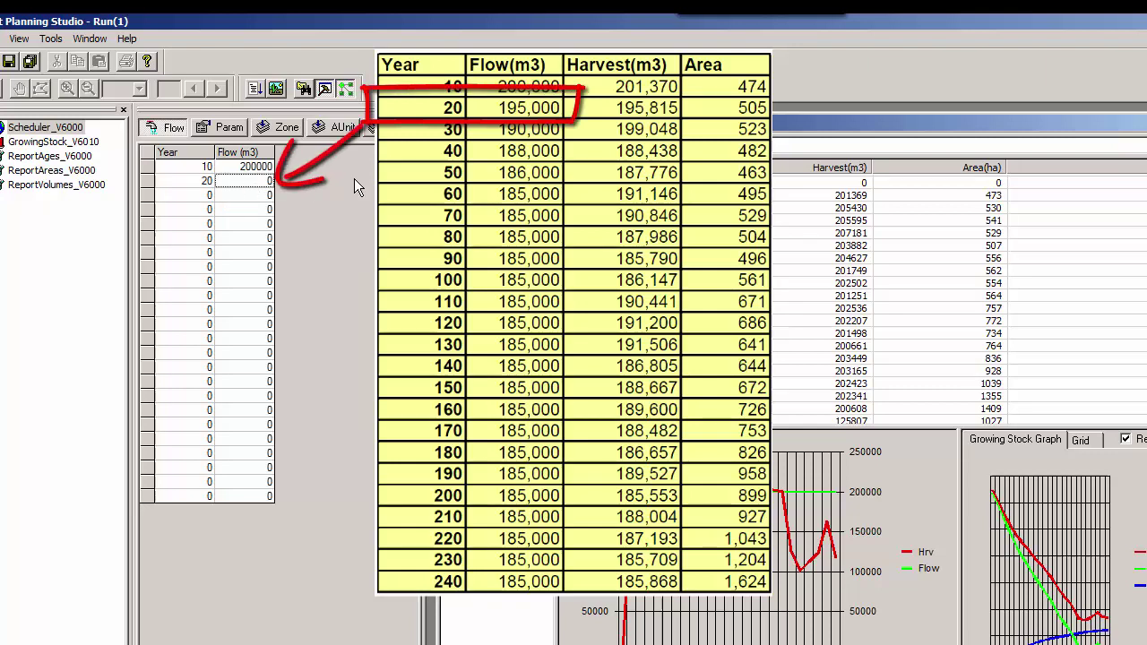
type("195")
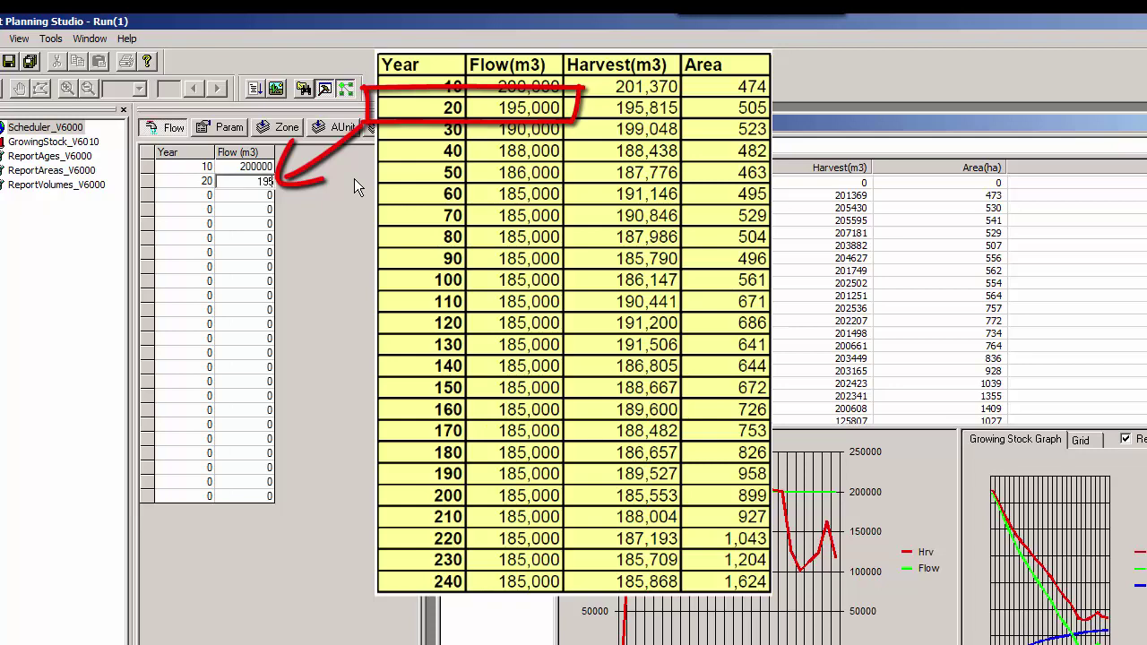
type("000")
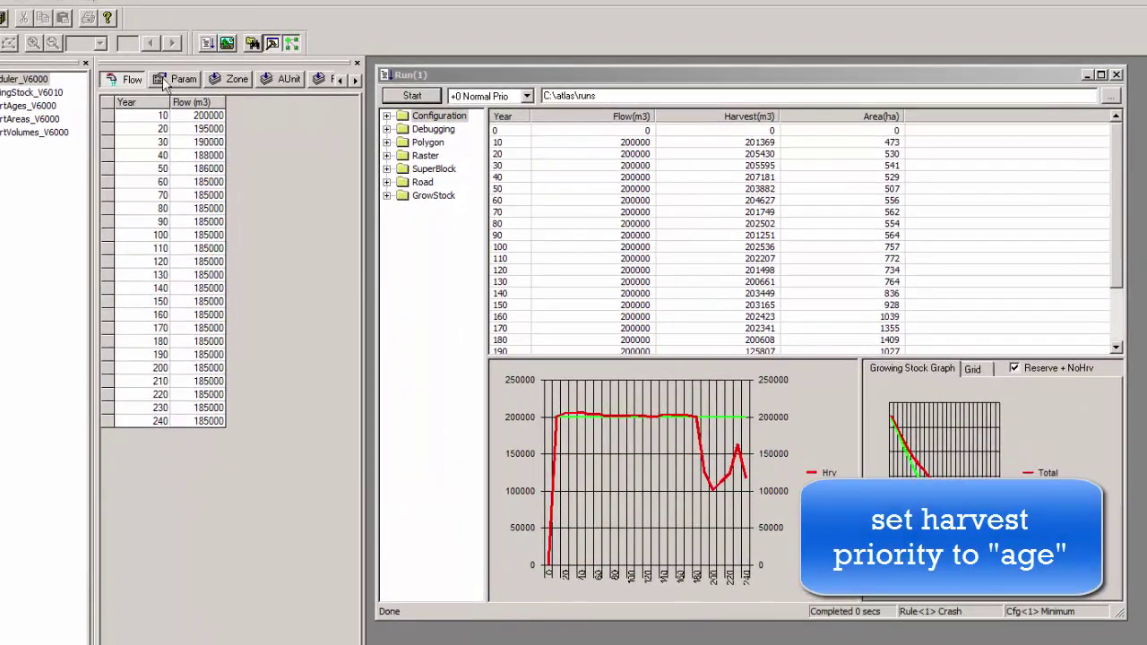
- Set the Conv + LRSY default sort to 1 - Age
left_click(186, 80)
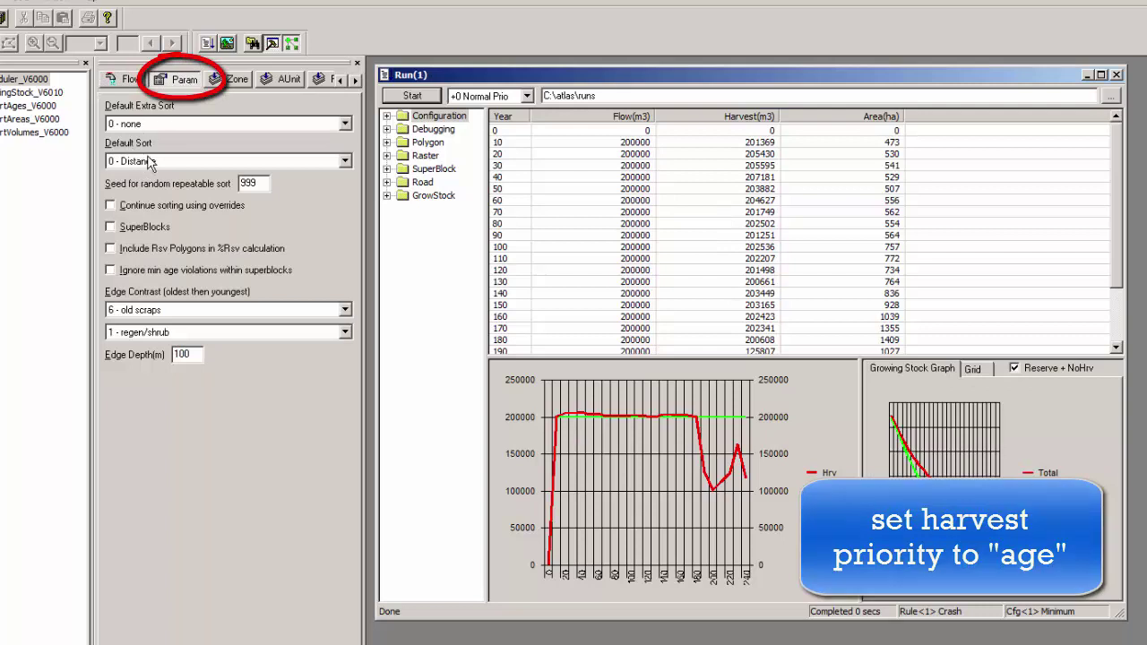
left_click(149, 162)
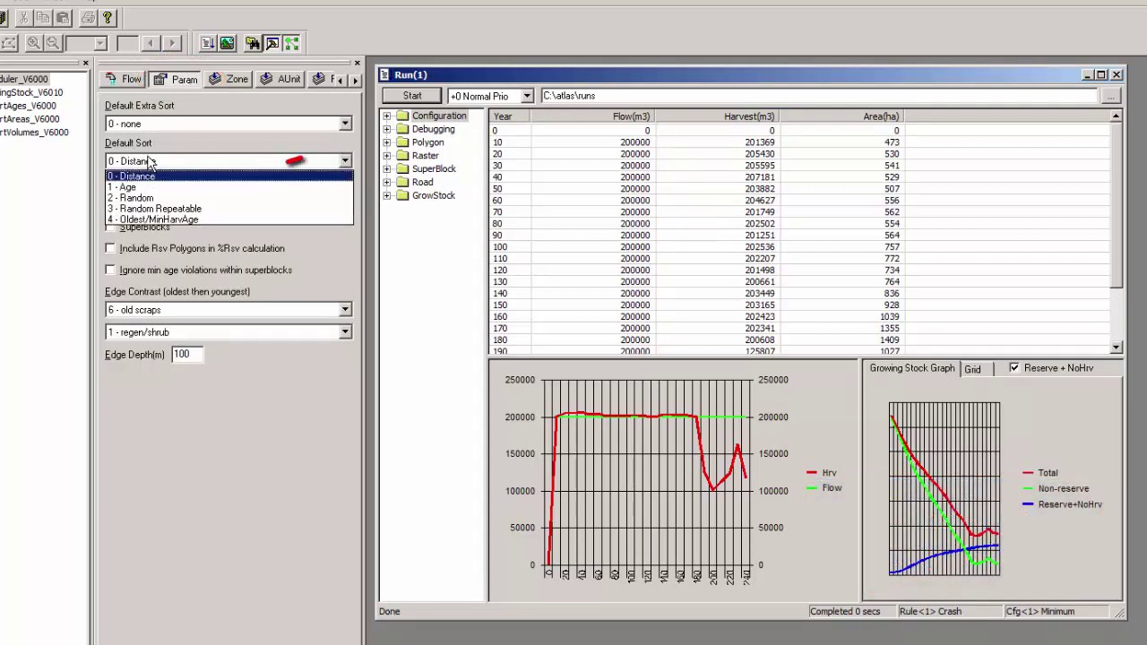
left_click(149, 187)
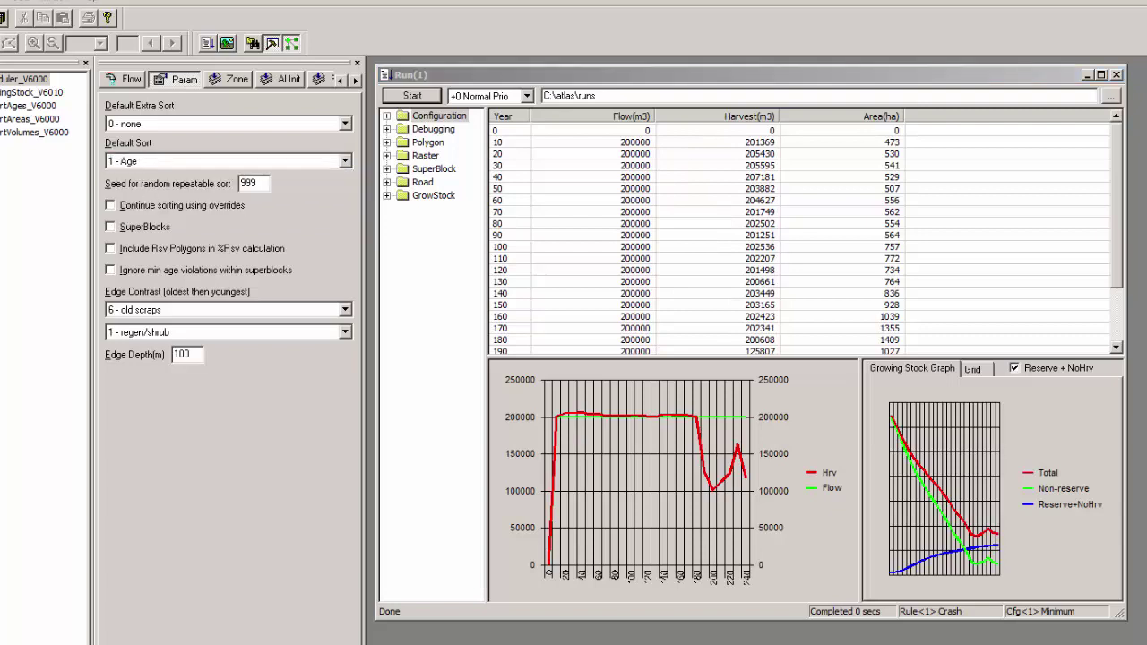
- Rerun the simulation after switching from ruleset 1 to 4, then review the harvest graph
left_click(422, 77)
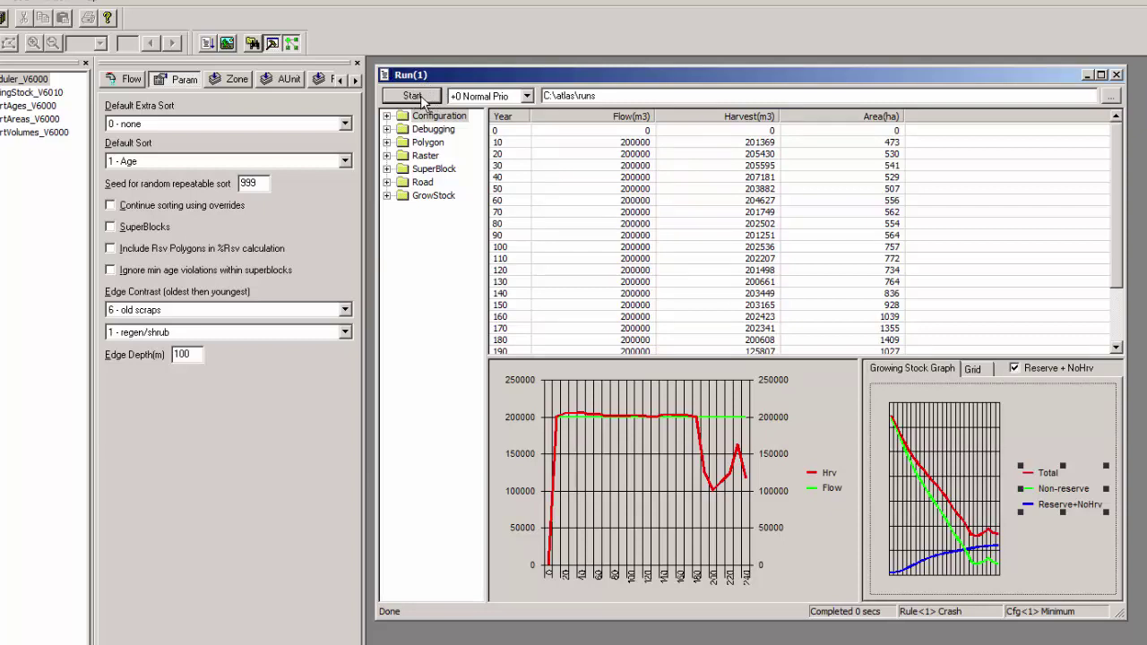
left_click(422, 98)
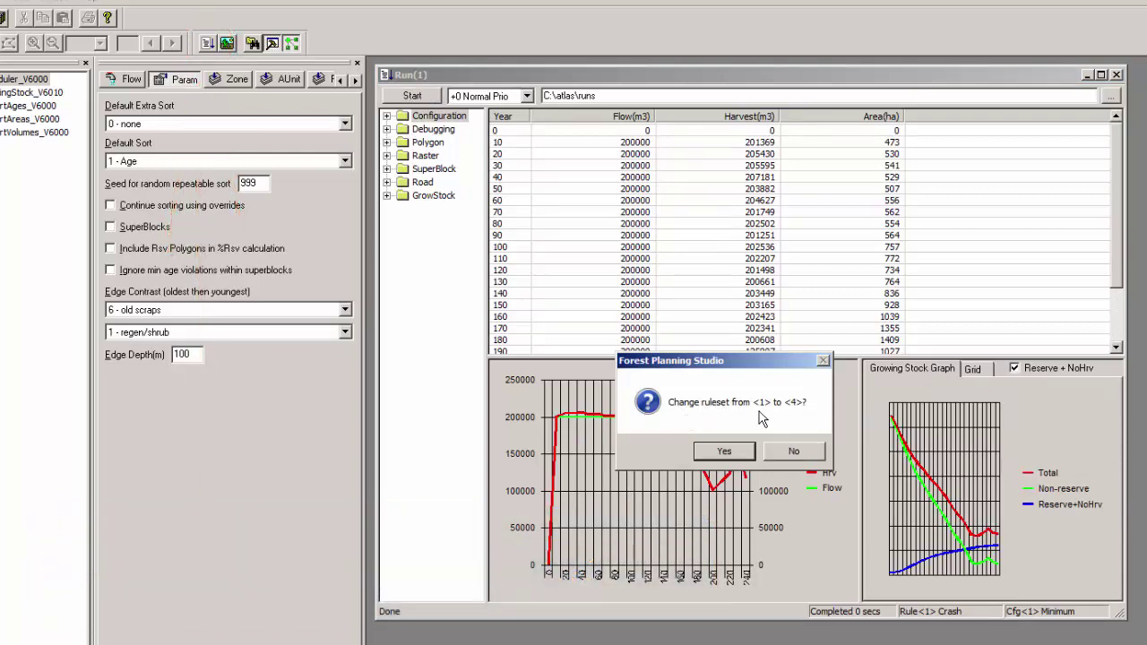
left_click(728, 456)
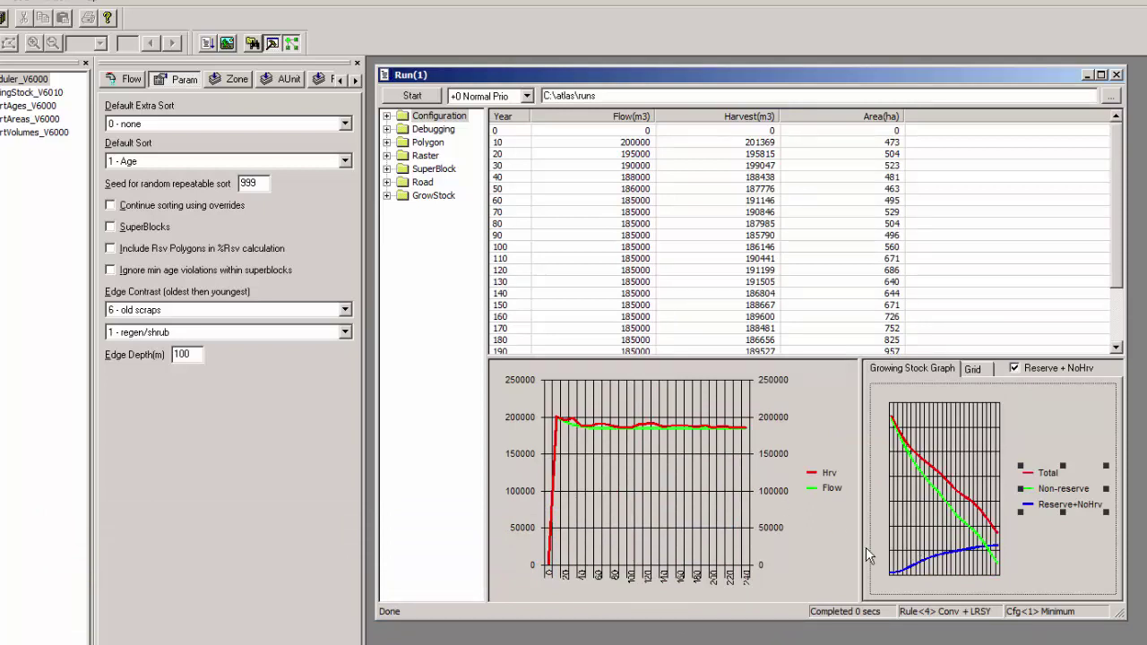
double_click(1043, 405)
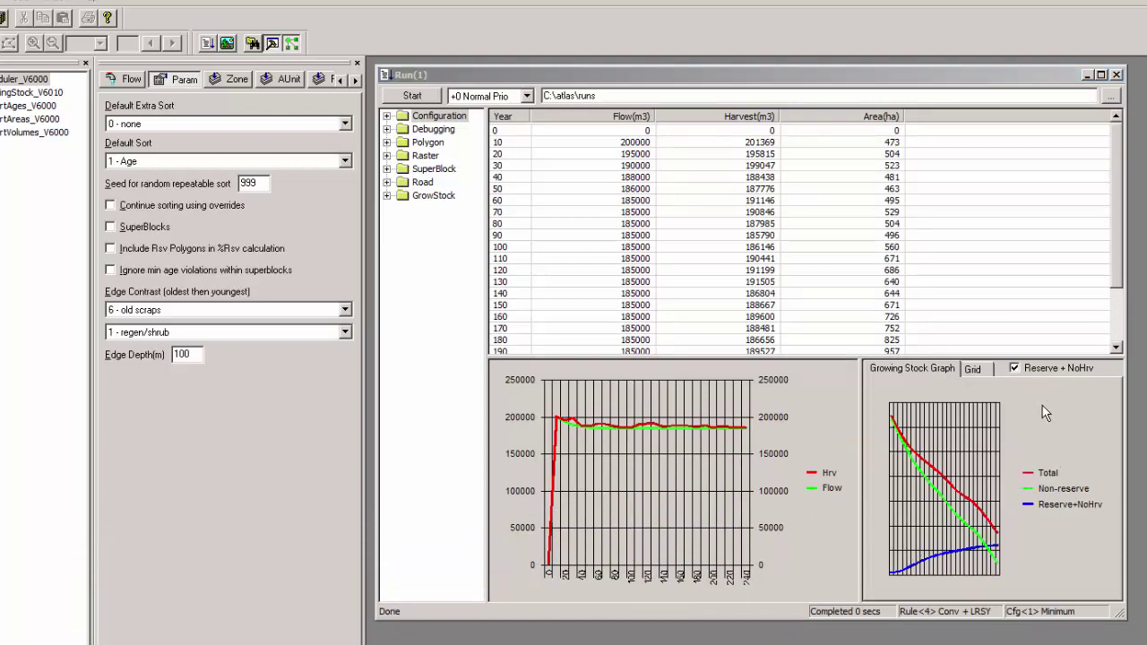